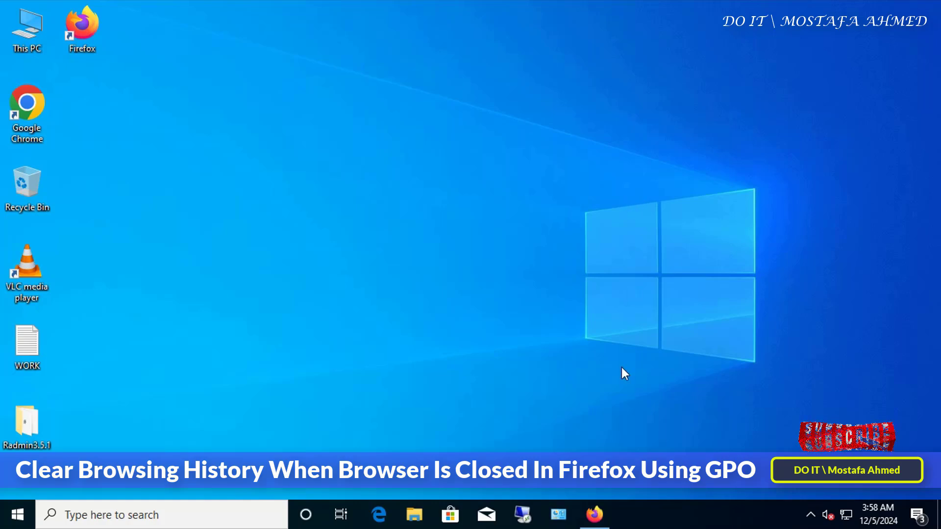
- Open Firefox, review its recent browsing history list, and close the browser
{"action": "left_click", "coordinate": [595, 514]}
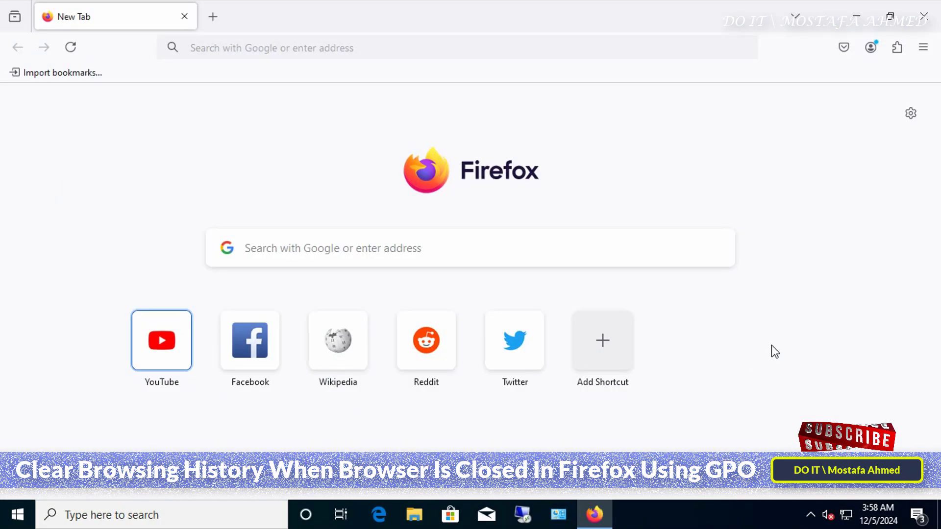
{"action": "left_click", "coordinate": [930, 54]}
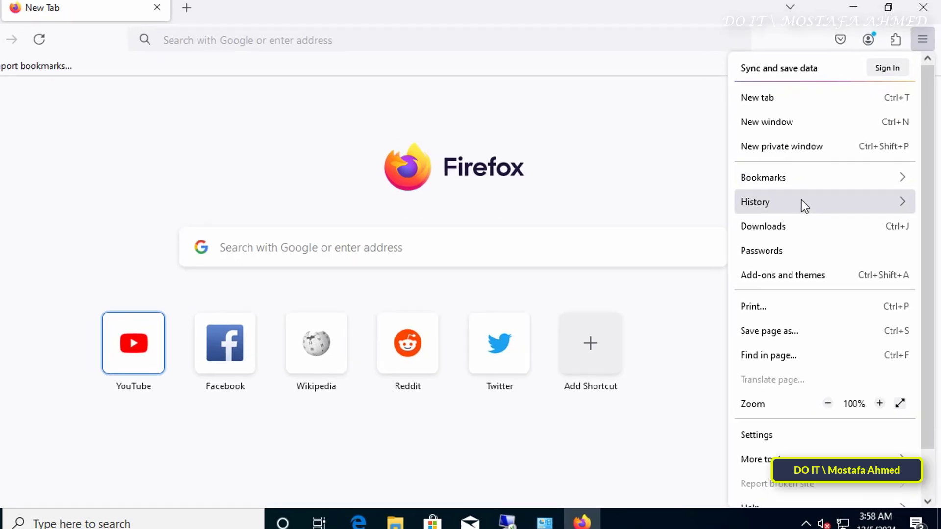
{"action": "left_click", "coordinate": [807, 205]}
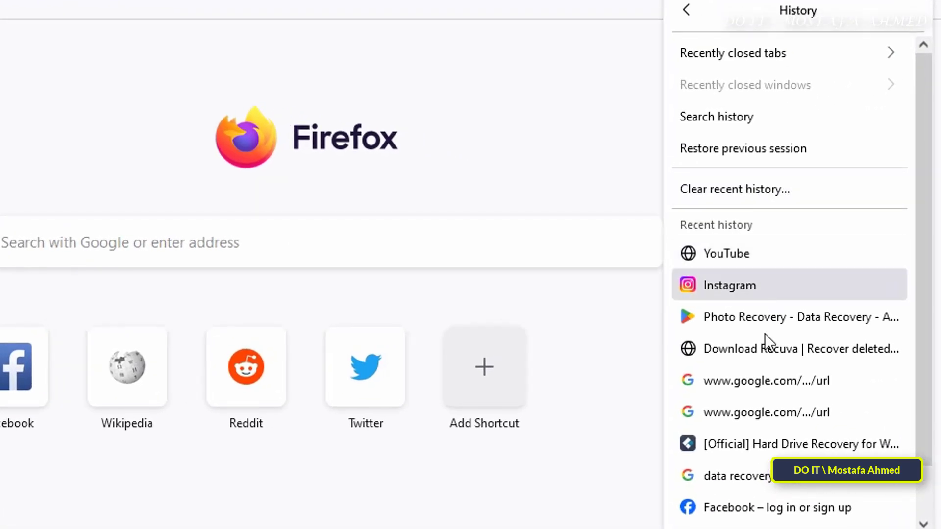
{"action": "scroll", "coordinate": [768, 410], "scroll_direction": "down", "scroll_amount": 2}
{"action": "scroll", "coordinate": [752, 460], "scroll_direction": "up", "scroll_amount": 2}
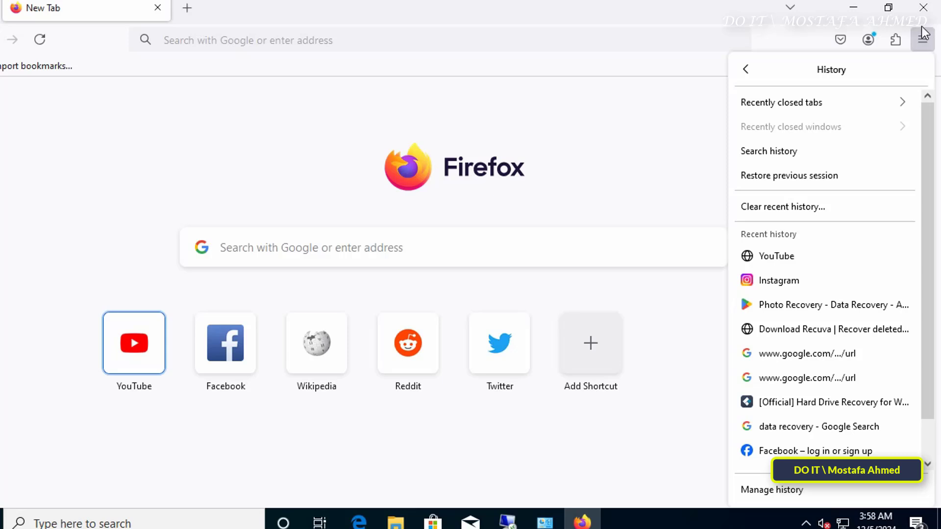
{"action": "left_click", "coordinate": [923, 7]}
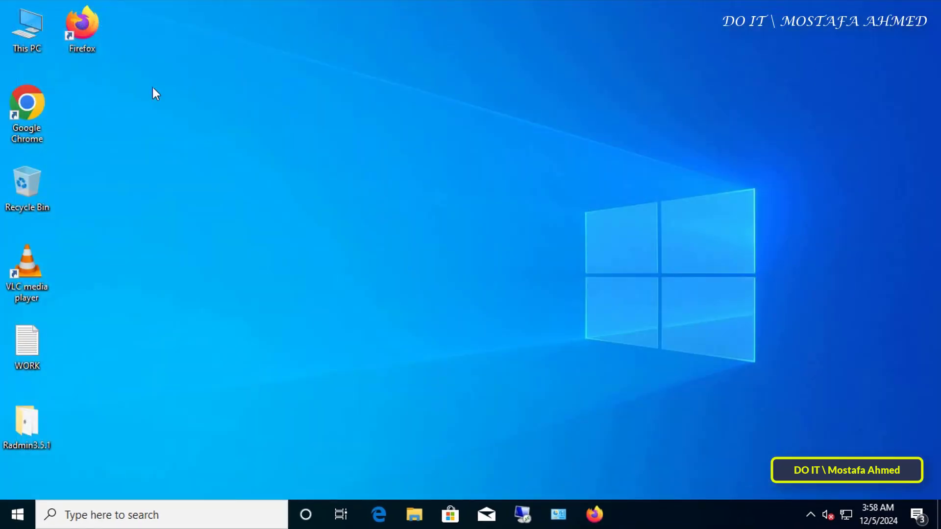
- Relaunch Firefox and check the recent browsing history again after the restart
{"action": "double_click", "coordinate": [91, 22]}
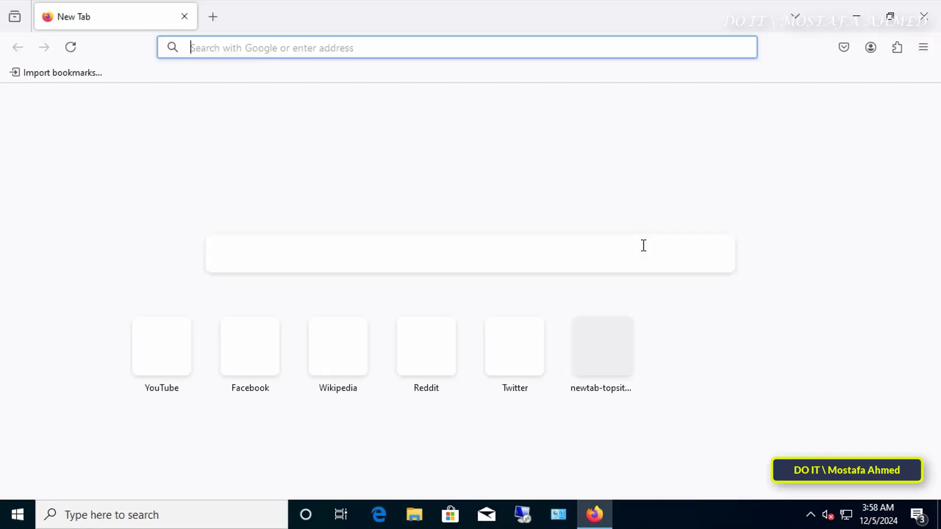
{"action": "left_click", "coordinate": [926, 51]}
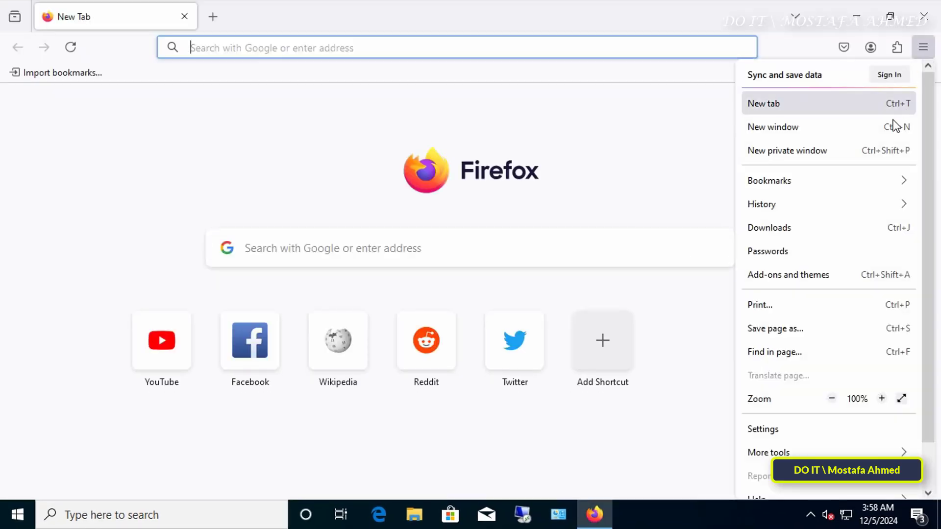
{"action": "left_click", "coordinate": [830, 213]}
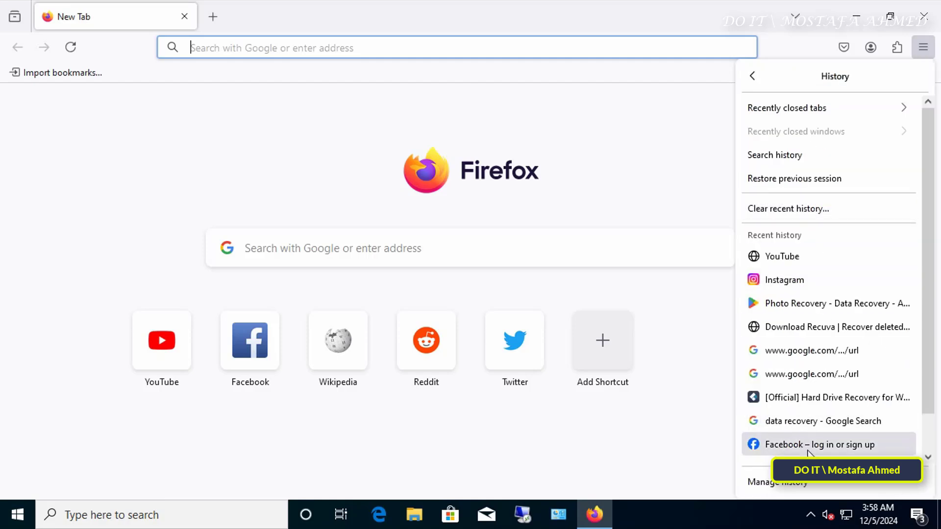
{"action": "scroll", "coordinate": [825, 283], "scroll_direction": "down", "scroll_amount": 1}
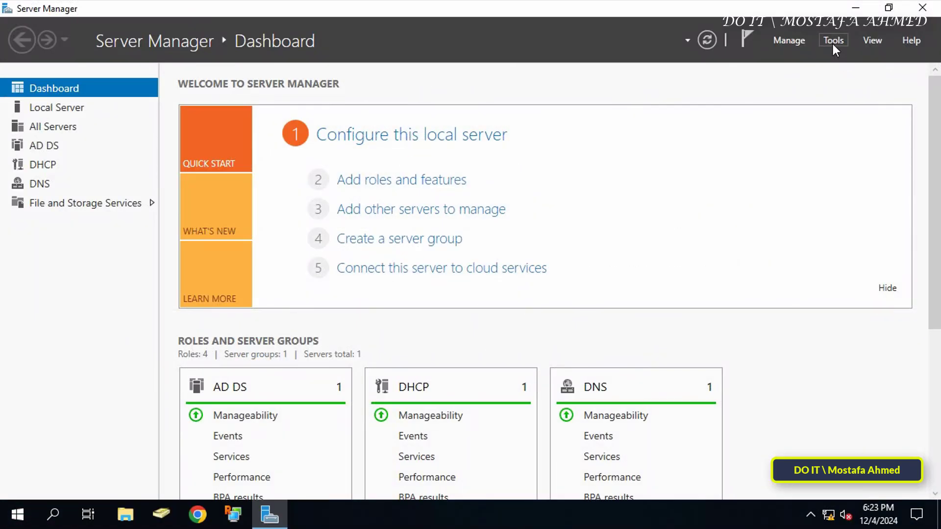
- Open Group Policy Management from Server Manager on the server and expand the forest down to the contents of the ok.local domain
{"action": "left_click", "coordinate": [832, 41]}
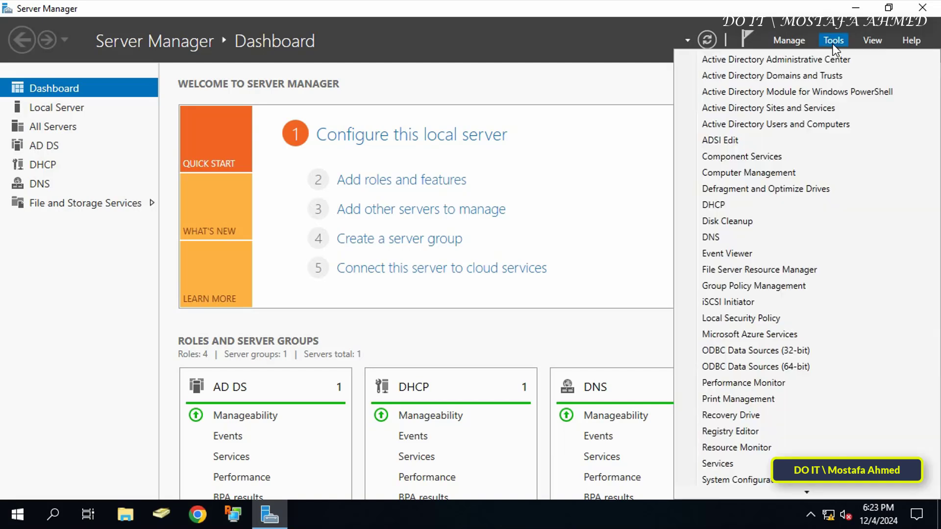
{"action": "left_click", "coordinate": [816, 288]}
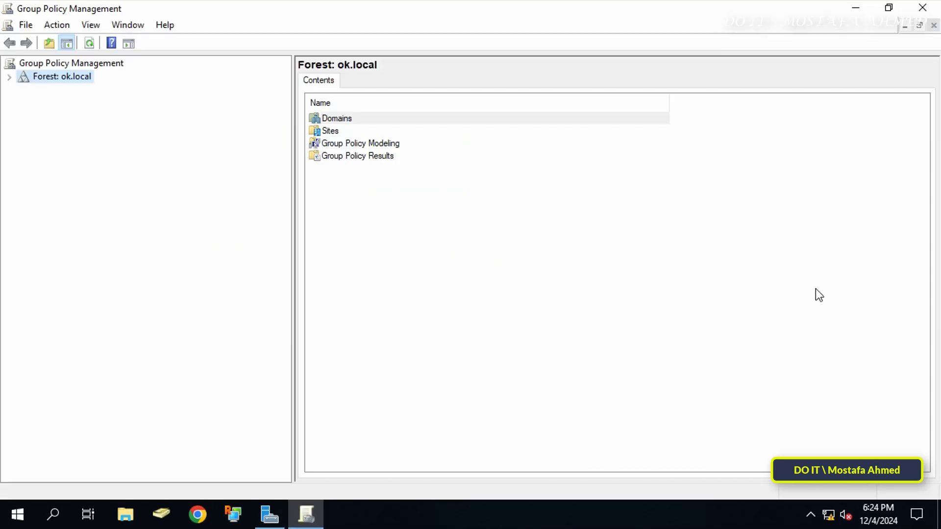
{"action": "left_click", "coordinate": [9, 77]}
{"action": "left_click", "coordinate": [23, 90]}
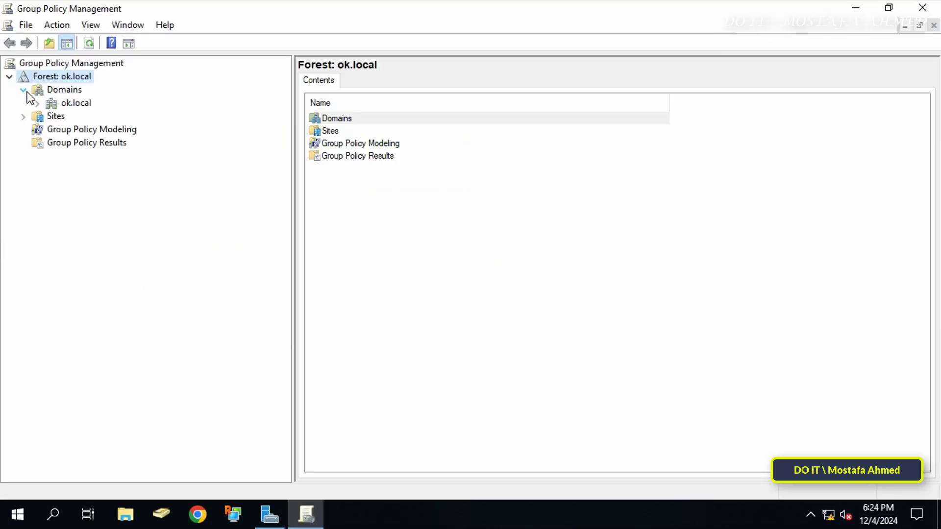
{"action": "left_click", "coordinate": [36, 104]}
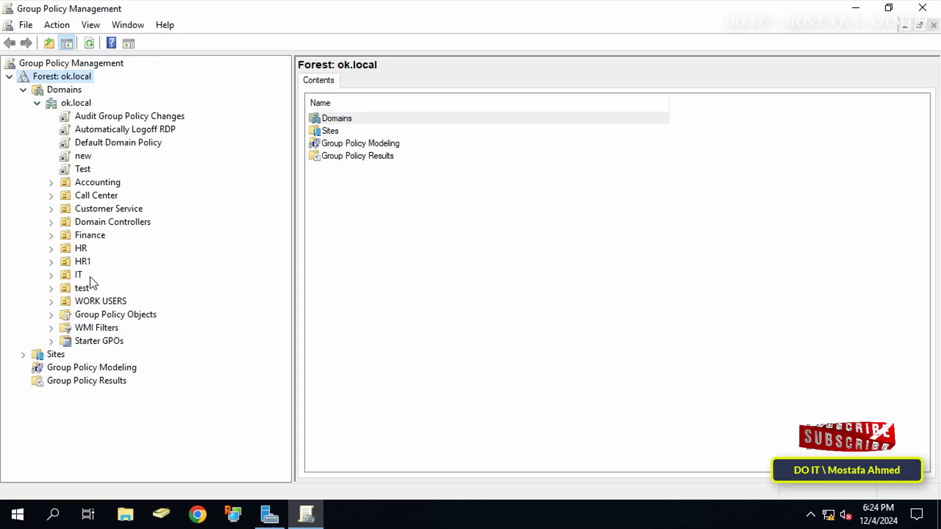
- Create a GPO named "Auto Clear Firefox Data History" linked to the test organizational unit
{"action": "left_click", "coordinate": [82, 289]}
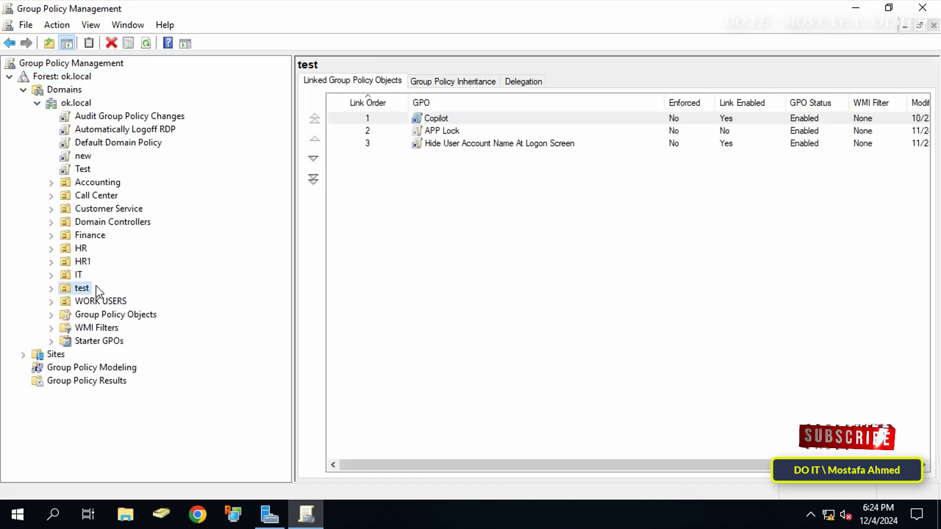
{"action": "right_click", "coordinate": [90, 287]}
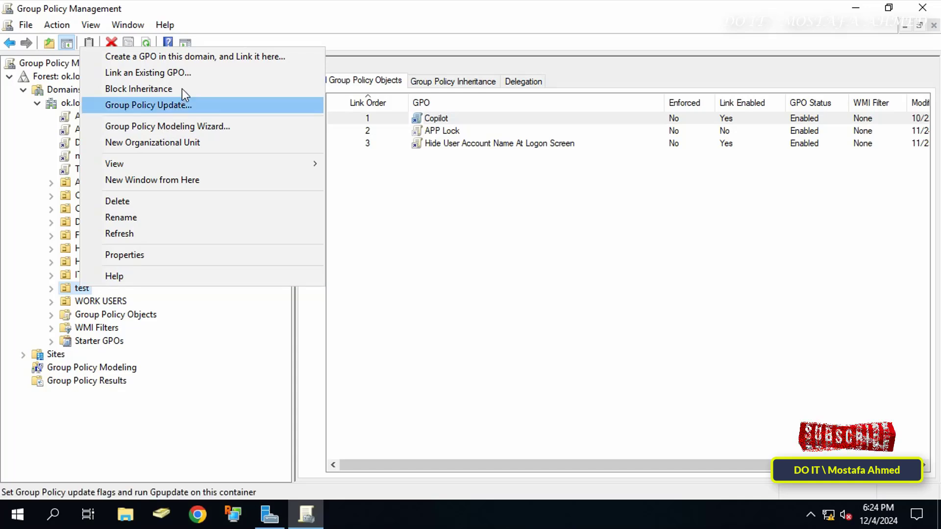
{"action": "left_click", "coordinate": [276, 59]}
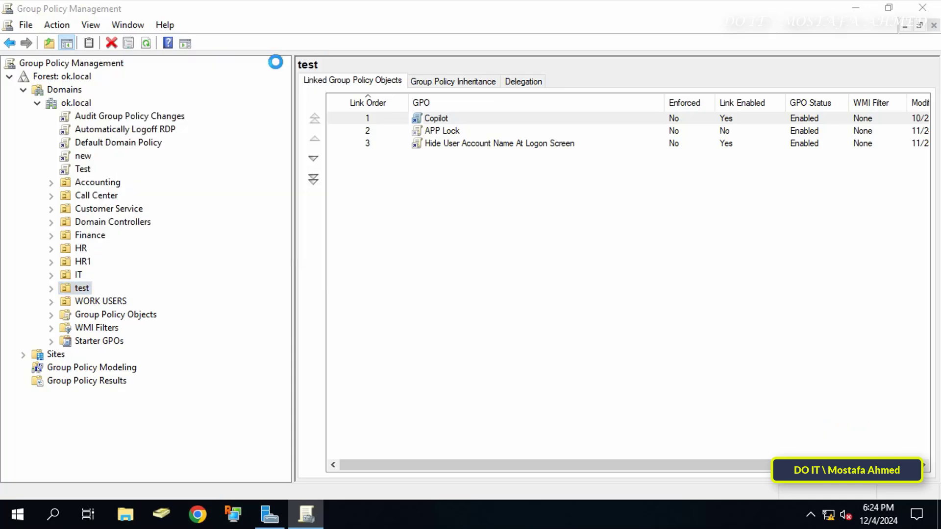
{"action": "type", "text": "Auto"}
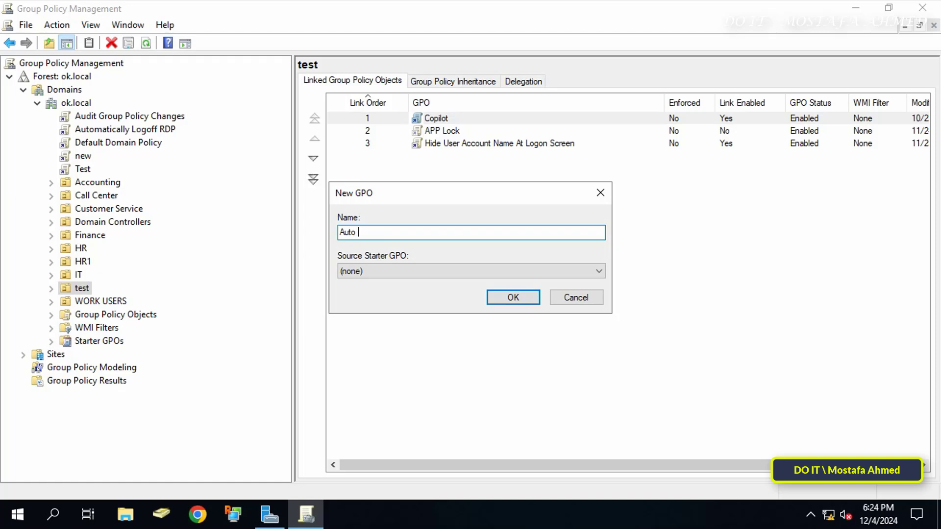
{"action": "type", "text": " Clear Firefox Data History"}
{"action": "key", "text": "Return"}
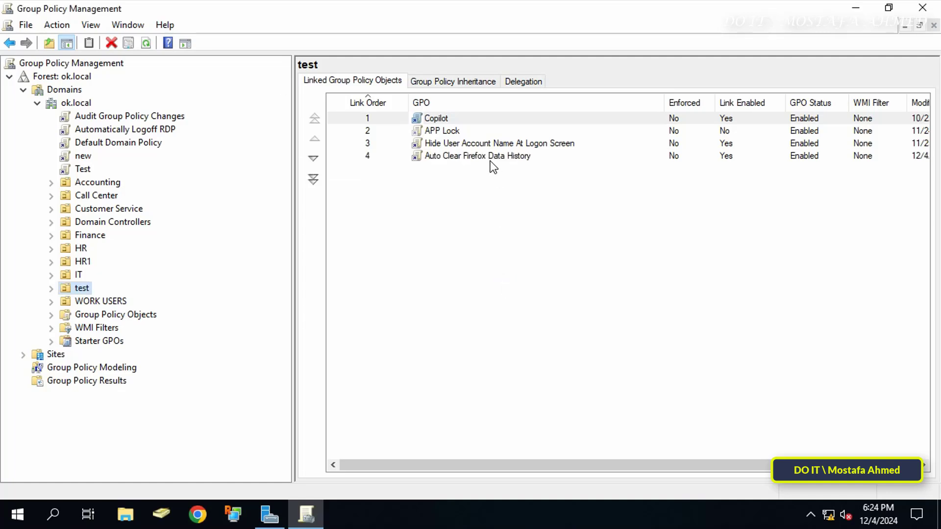
- Open the Auto Clear Firefox Data History GPO for editing, maximize the editor window, and widen its tree pane
{"action": "left_click", "coordinate": [491, 161]}
{"action": "right_click", "coordinate": [486, 161]}
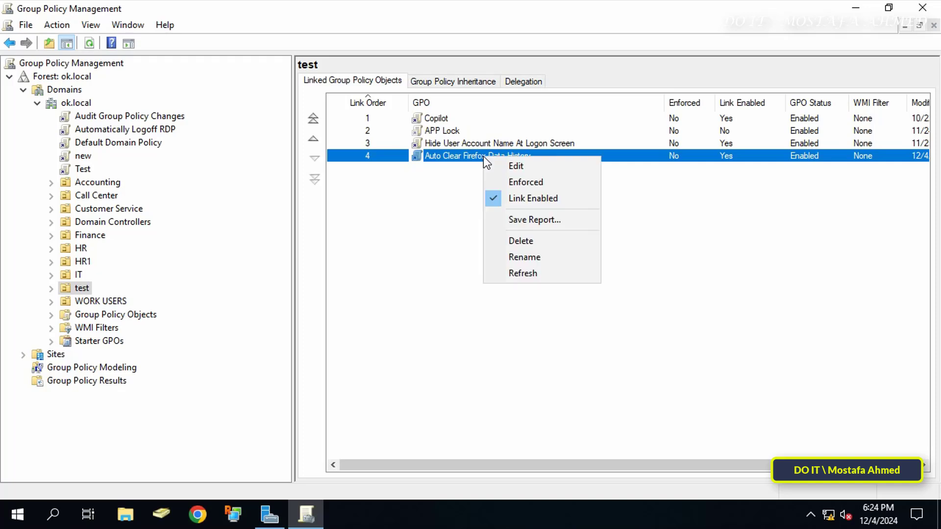
{"action": "left_click", "coordinate": [493, 162]}
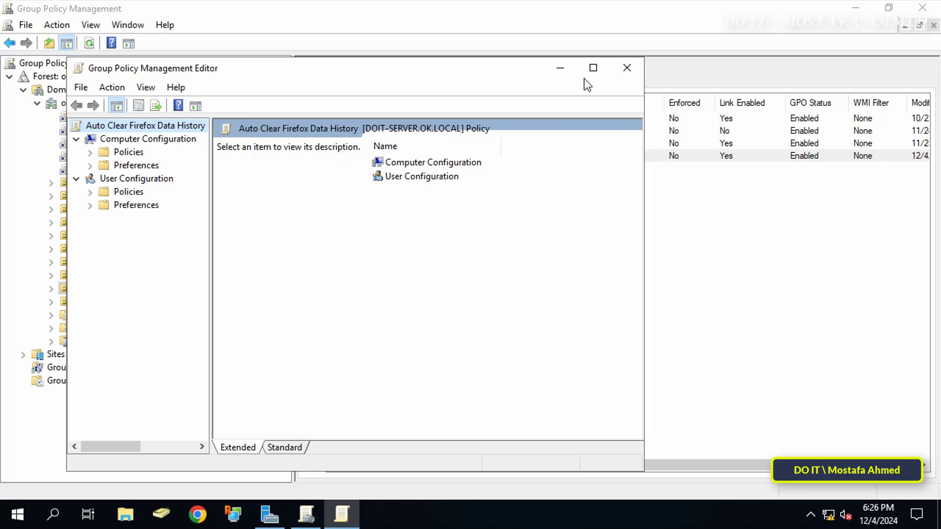
{"action": "left_click", "coordinate": [594, 69]}
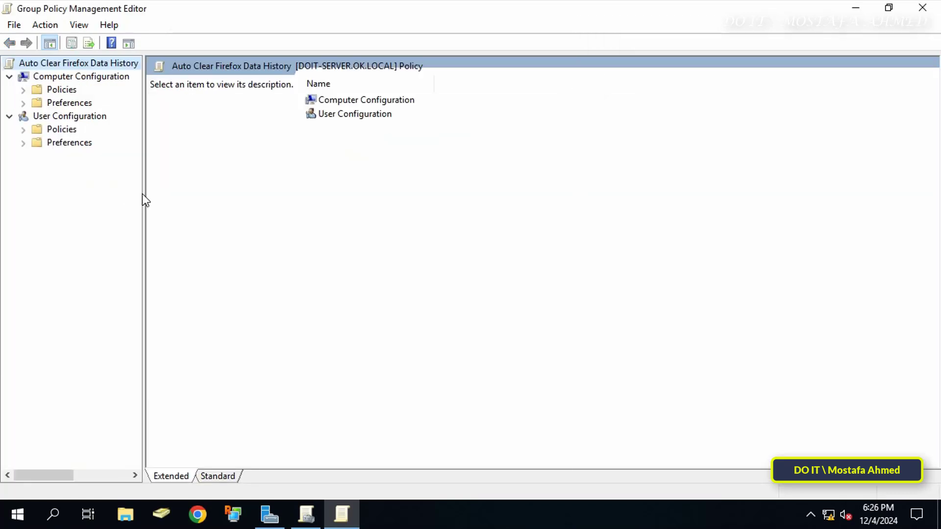
{"action": "left_click_drag", "start_coordinate": [144, 192], "coordinate": [254, 187]}
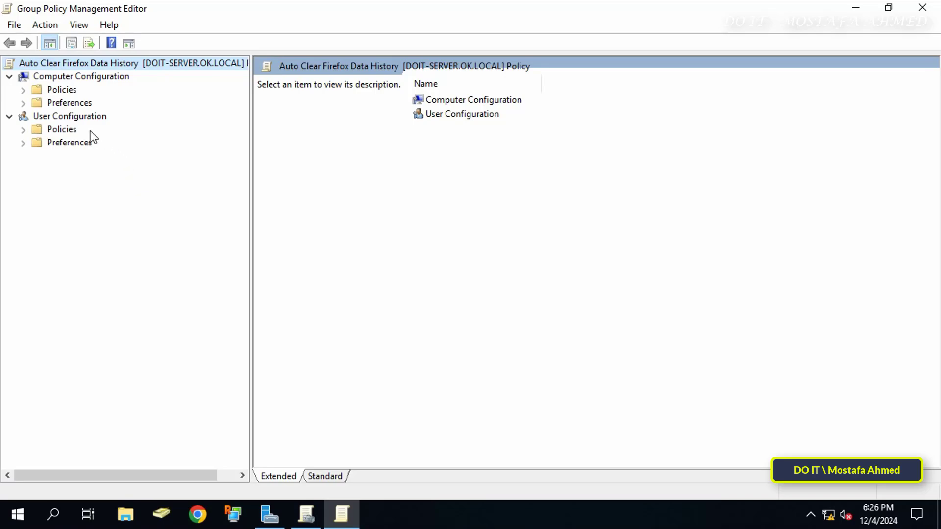
- Under User Configuration policies, open the Administrative Templates folder Mozilla > Firefox > Clear data when browser is closed, and widen the tree pane
{"action": "left_click", "coordinate": [81, 118]}
{"action": "left_click", "coordinate": [25, 131]}
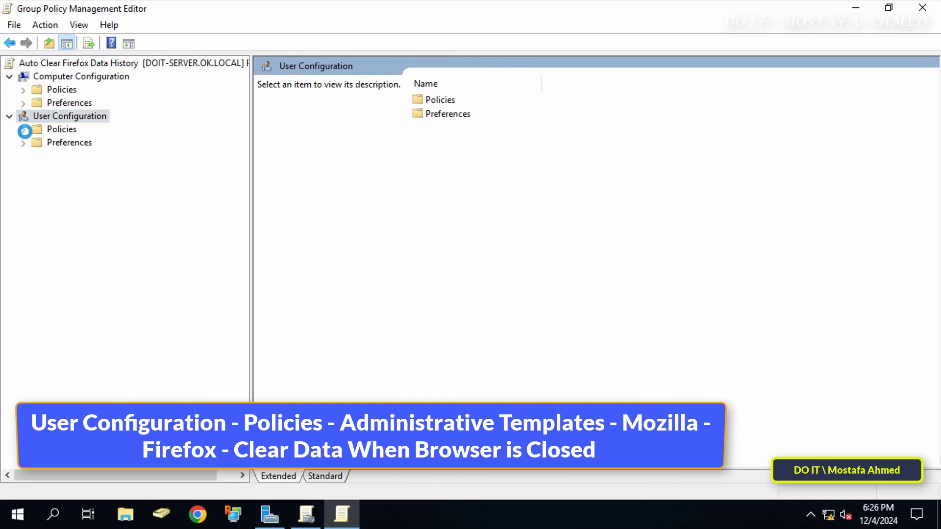
{"action": "left_click", "coordinate": [25, 132]}
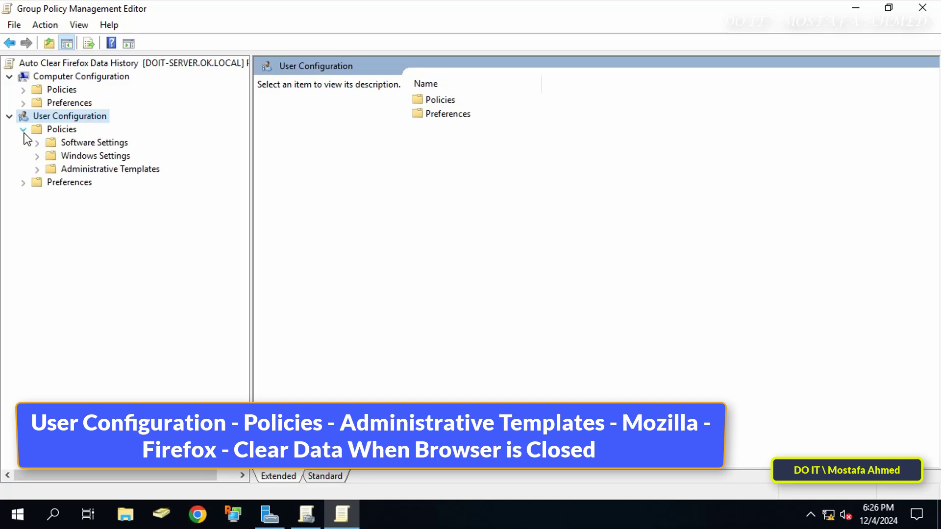
{"action": "left_click", "coordinate": [37, 170]}
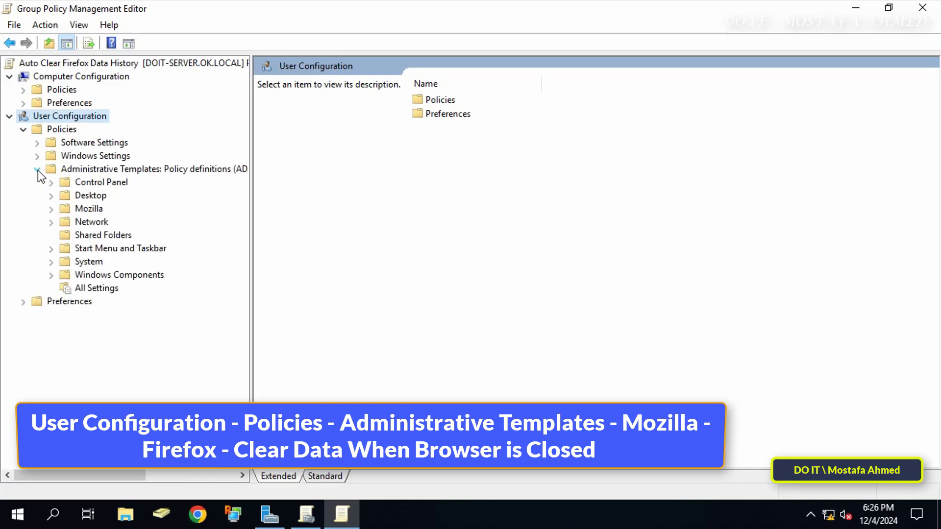
{"action": "left_click", "coordinate": [71, 207]}
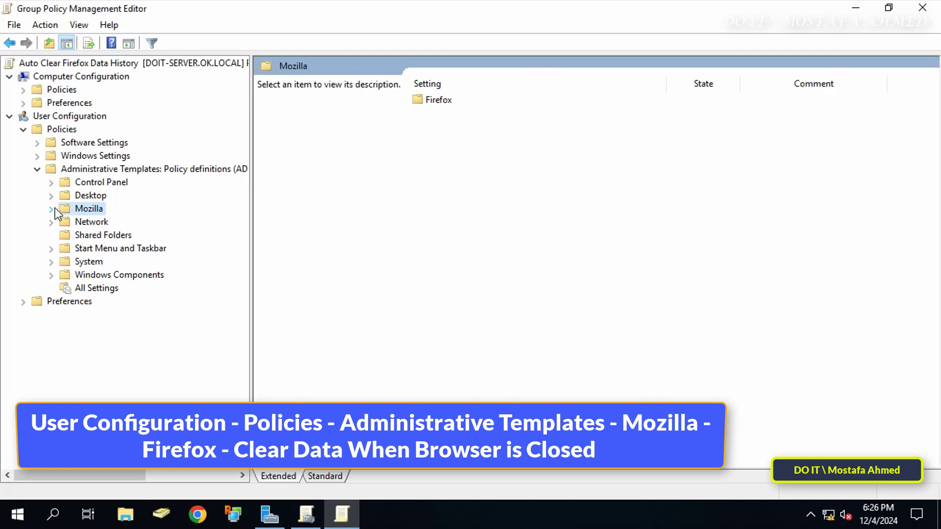
{"action": "left_click", "coordinate": [51, 209]}
{"action": "left_click", "coordinate": [92, 221]}
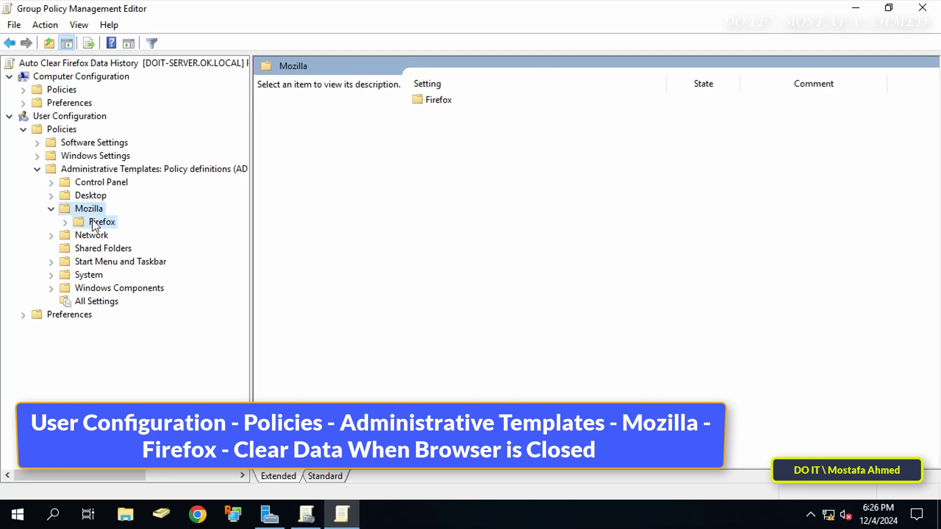
{"action": "left_click", "coordinate": [67, 223]}
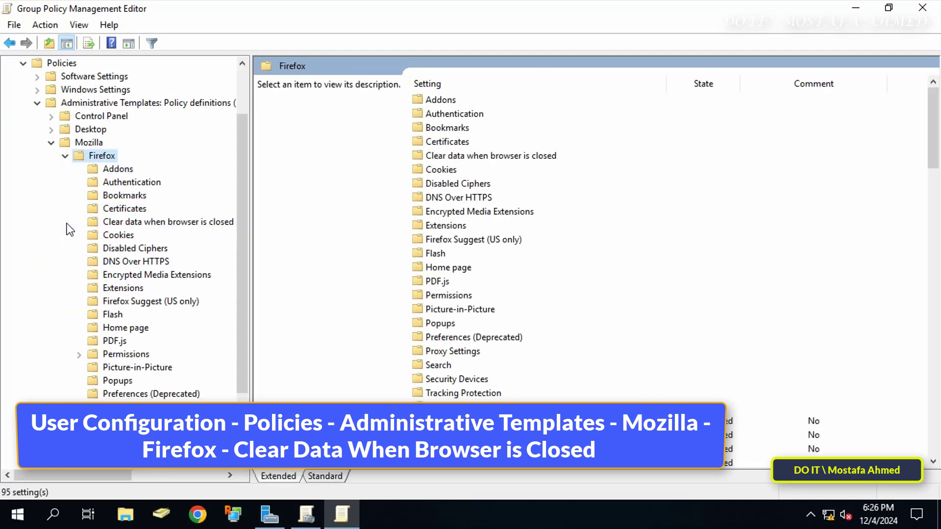
{"action": "left_click", "coordinate": [145, 224]}
{"action": "left_click_drag", "start_coordinate": [251, 222], "coordinate": [309, 223]}
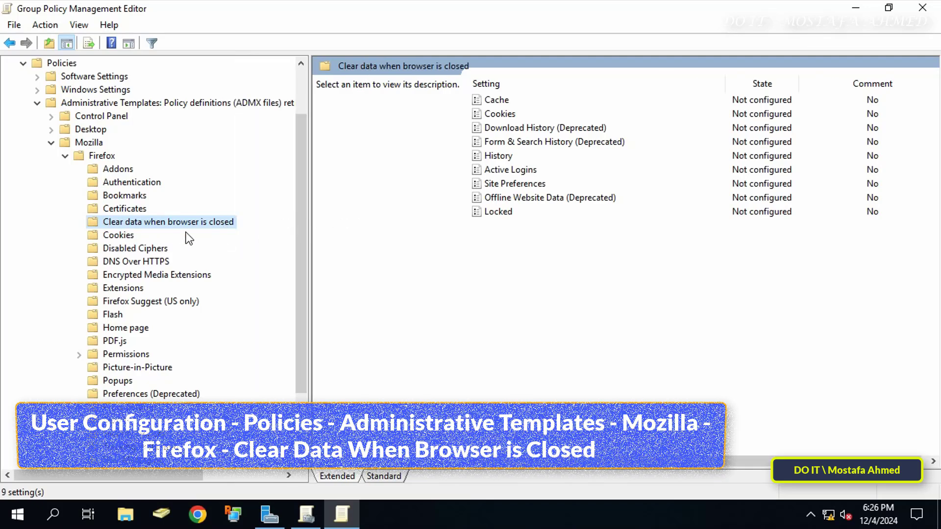
- Set the History policy for clearing data on browser close to Enabled, review its help text, and apply the change
{"action": "left_click", "coordinate": [515, 158]}
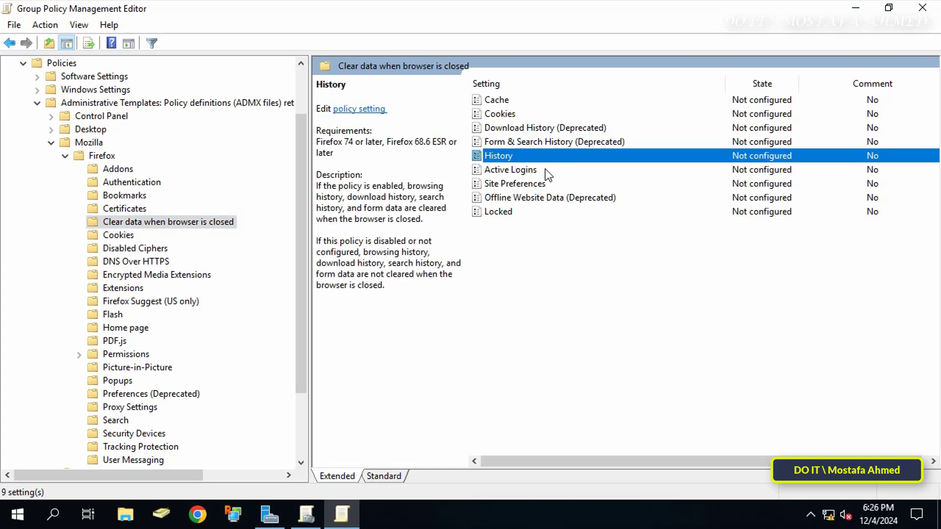
{"action": "key", "text": "Return"}
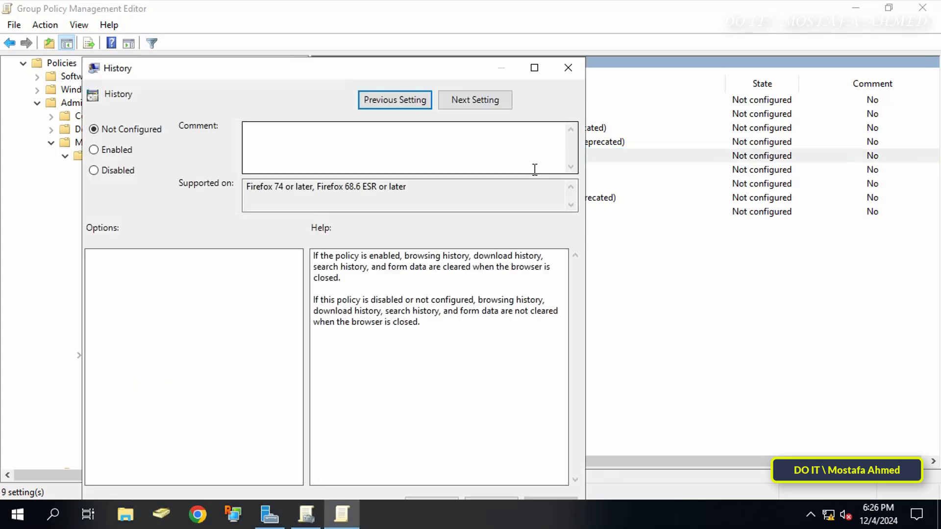
{"action": "left_click_drag", "start_coordinate": [420, 72], "coordinate": [541, 35]}
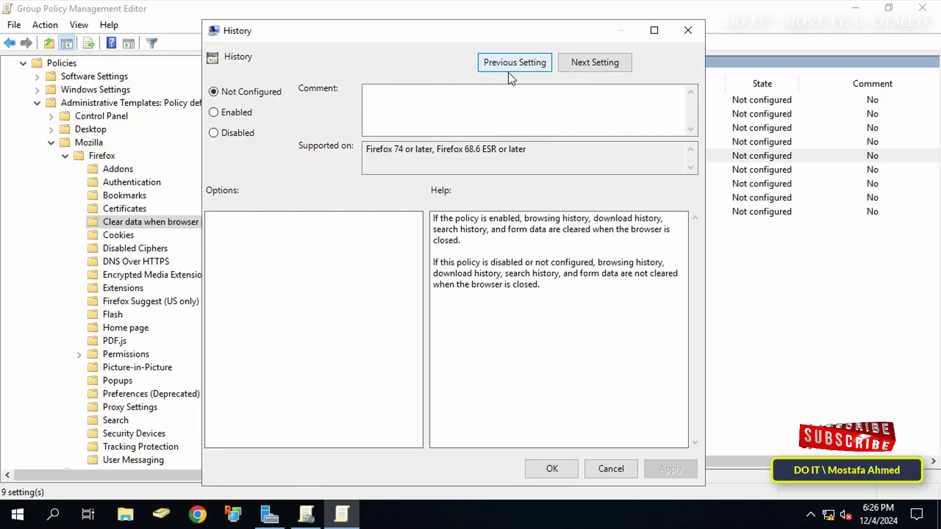
{"action": "left_click", "coordinate": [236, 119]}
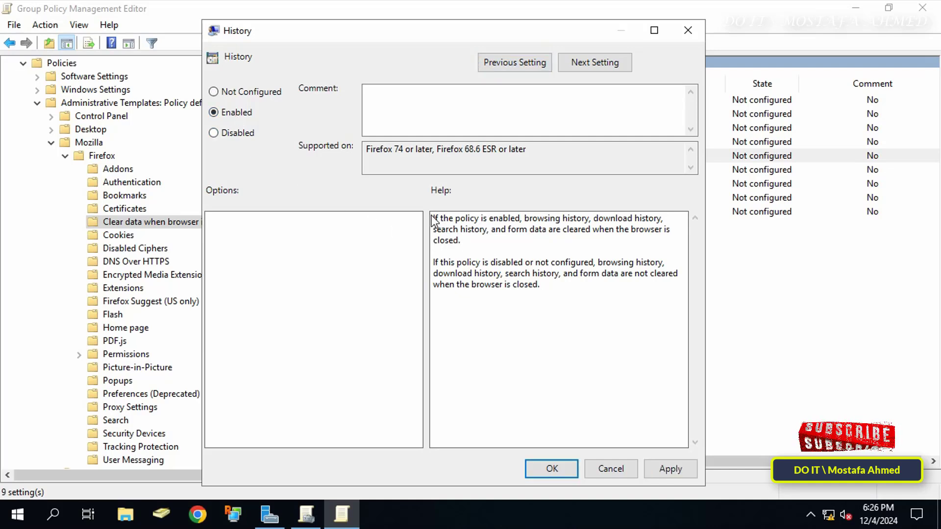
{"action": "left_click_drag", "start_coordinate": [434, 218], "coordinate": [519, 243]}
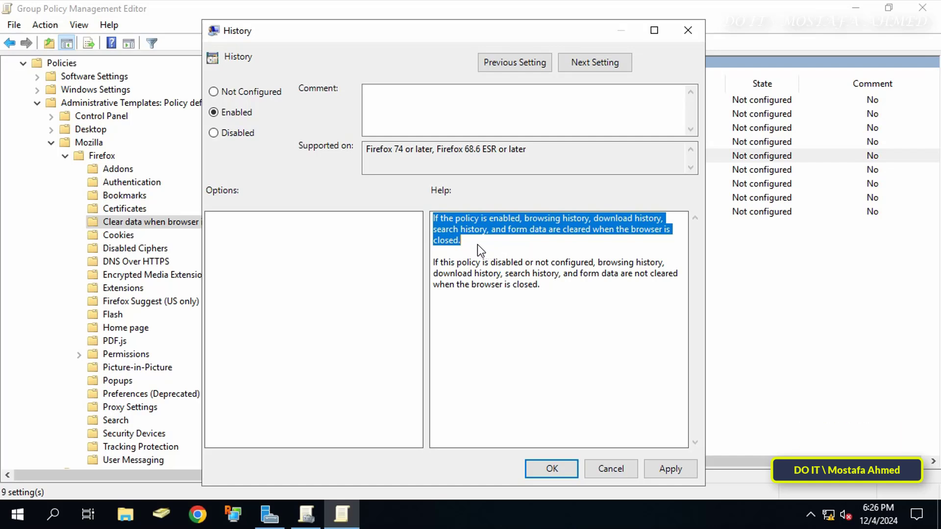
{"action": "left_click", "coordinate": [668, 467]}
{"action": "left_click", "coordinate": [569, 467]}
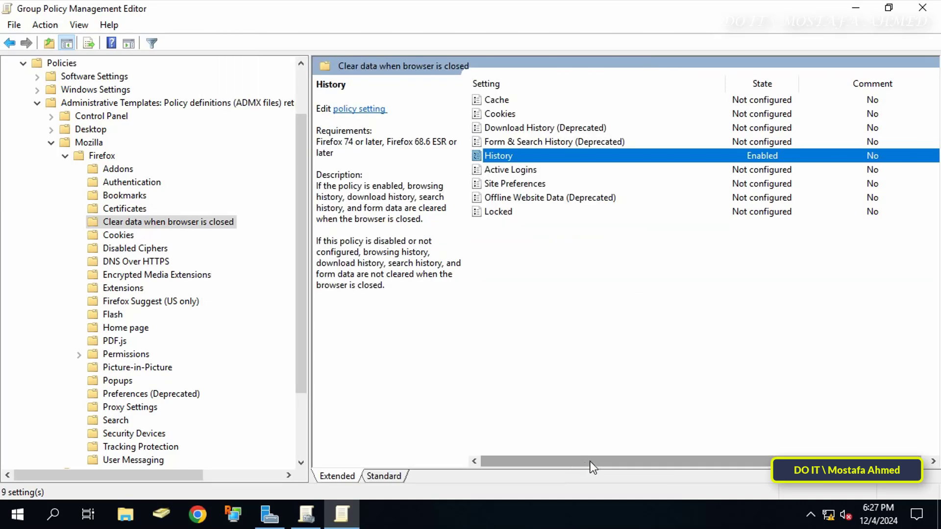
- Close the Group Policy Management Editor and the Group Policy Management console, and minimize Server Manager
{"action": "left_click", "coordinate": [923, 8]}
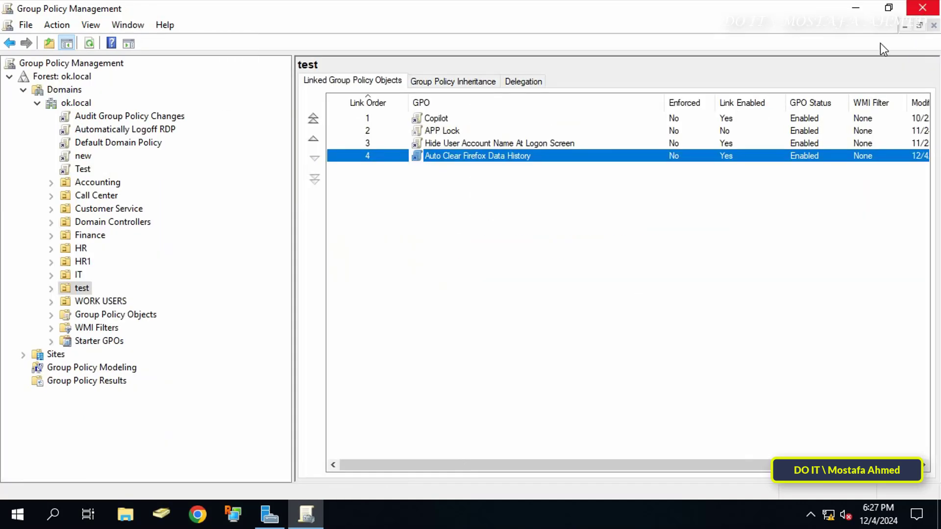
{"action": "left_click", "coordinate": [922, 8]}
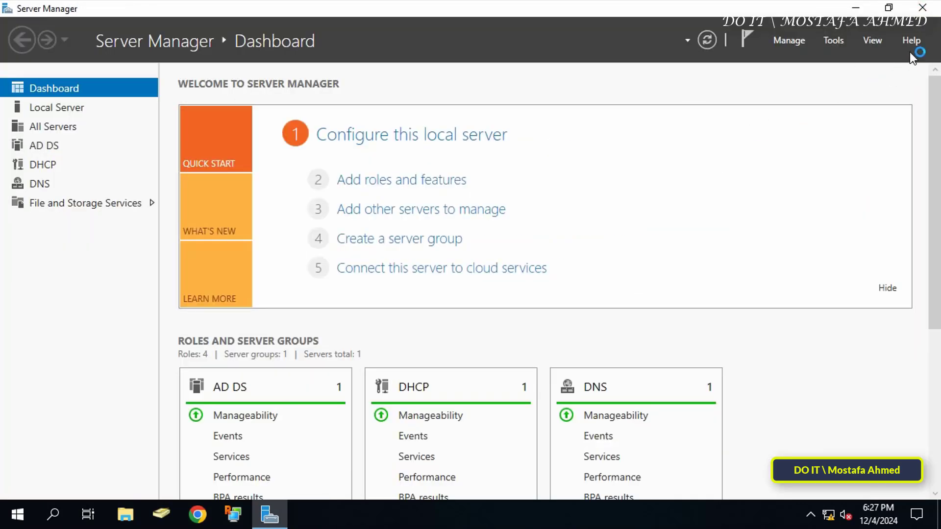
{"action": "left_click", "coordinate": [855, 7]}
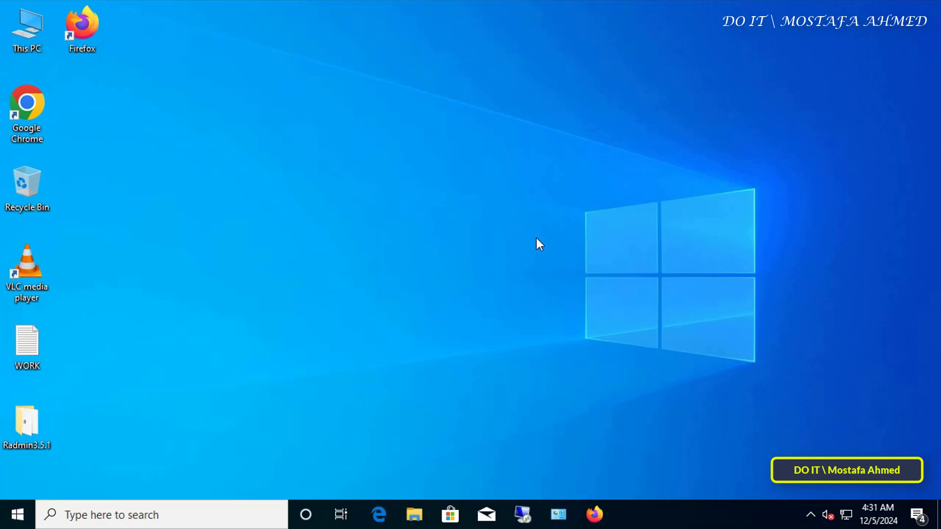
- On the client computer, run gpupdate /force in a Command Prompt and close it after the policy update
{"action": "key", "text": "super+r"}
{"action": "key", "text": "Return"}
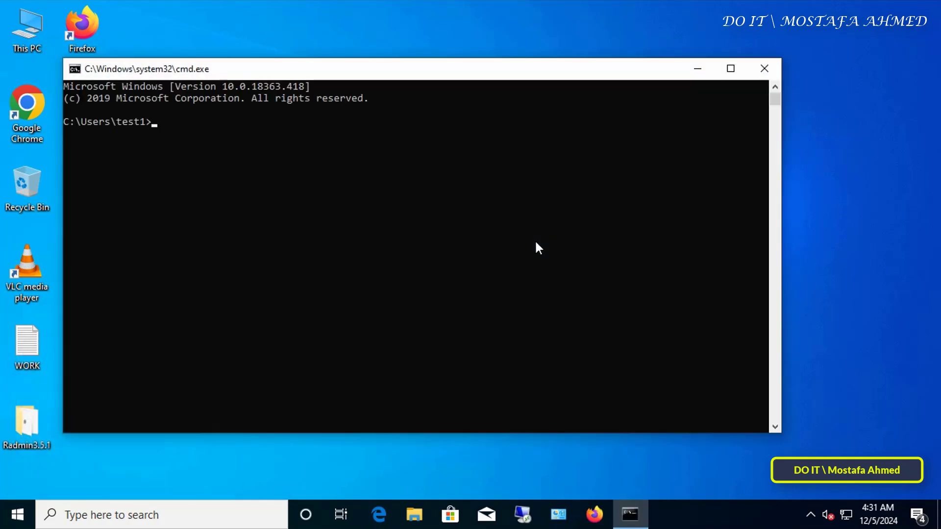
{"action": "type", "text": "gpupdate /force"}
{"action": "key", "text": "Return"}
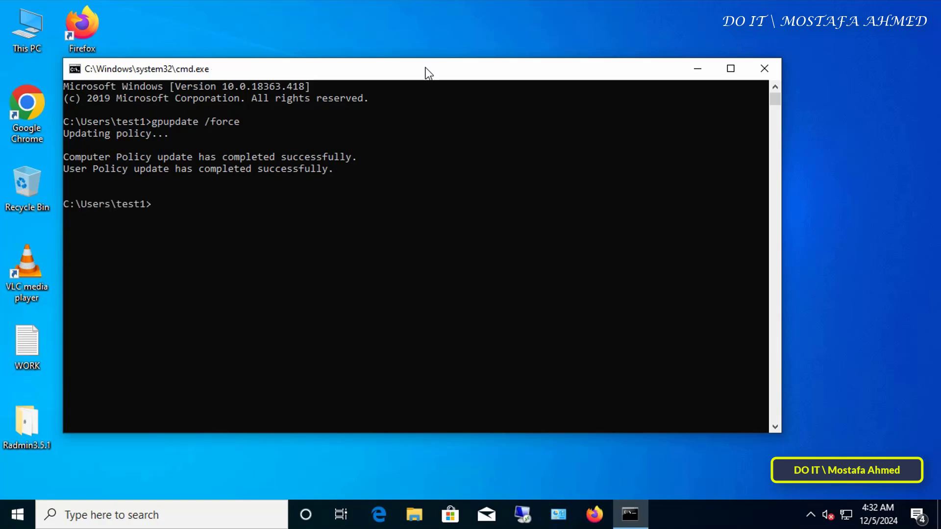
{"action": "left_click", "coordinate": [766, 69]}
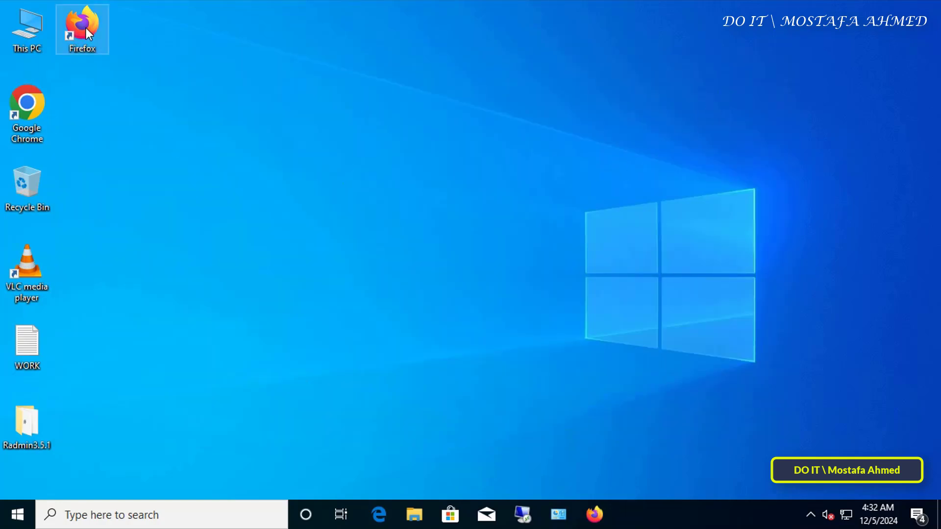
- Launch Firefox on the client, review its recent browsing history, and close the browser
{"action": "double_click", "coordinate": [86, 26]}
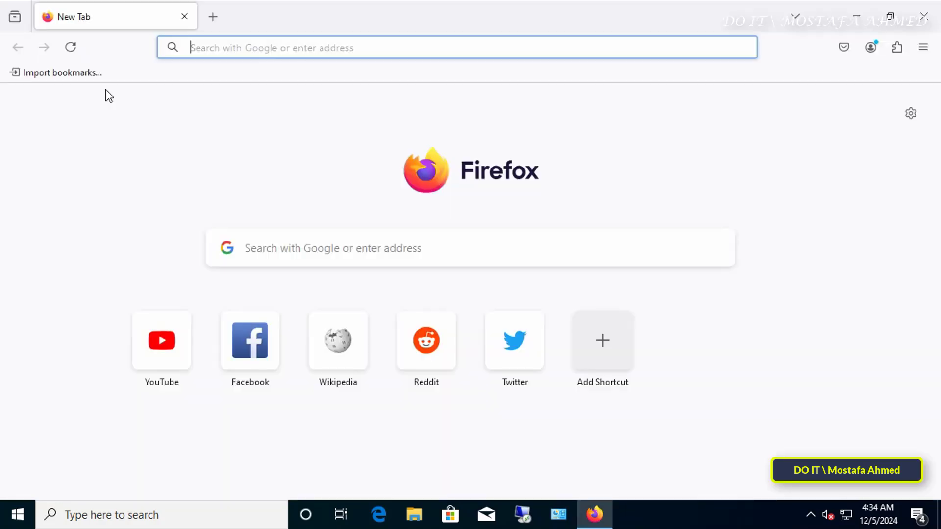
{"action": "left_click", "coordinate": [923, 47]}
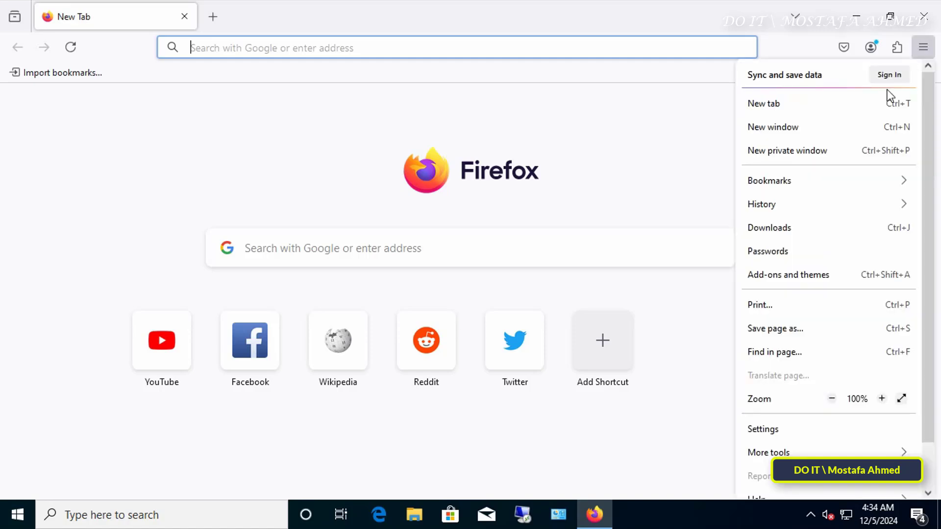
{"action": "left_click", "coordinate": [782, 200]}
{"action": "scroll", "coordinate": [773, 326], "scroll_direction": "down", "scroll_amount": 2}
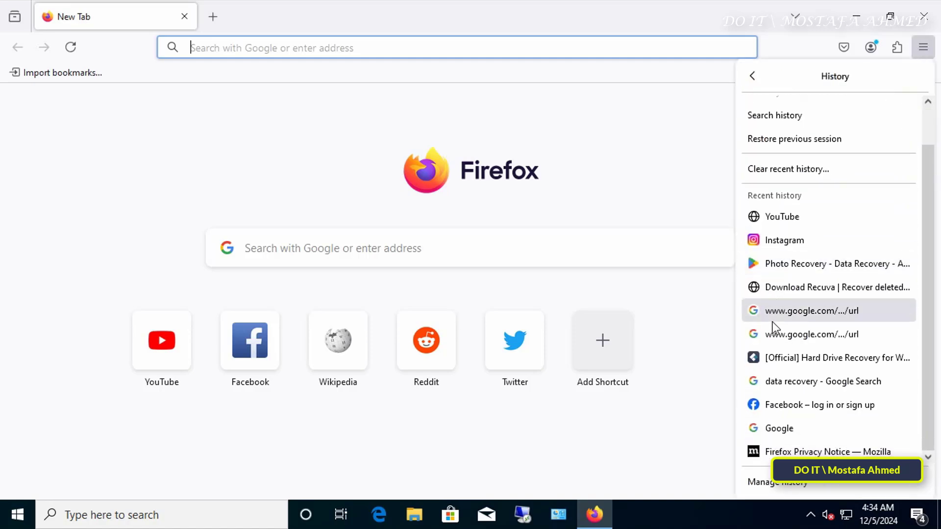
{"action": "scroll", "coordinate": [897, 147], "scroll_direction": "up", "scroll_amount": 2}
{"action": "left_click", "coordinate": [924, 16]}
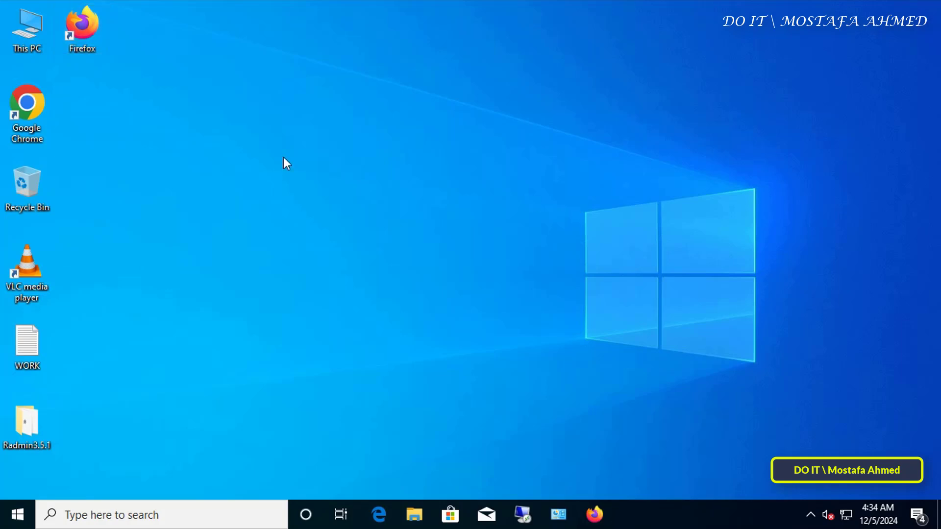
- Reopen Firefox and display its history list to check whether the browsing history was cleared
{"action": "double_click", "coordinate": [88, 28]}
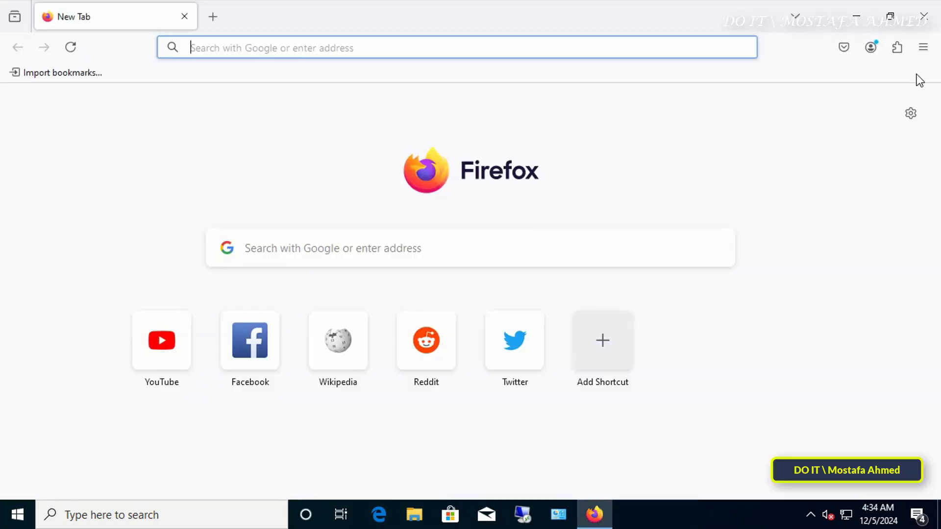
{"action": "left_click", "coordinate": [923, 47]}
{"action": "left_click", "coordinate": [816, 203]}
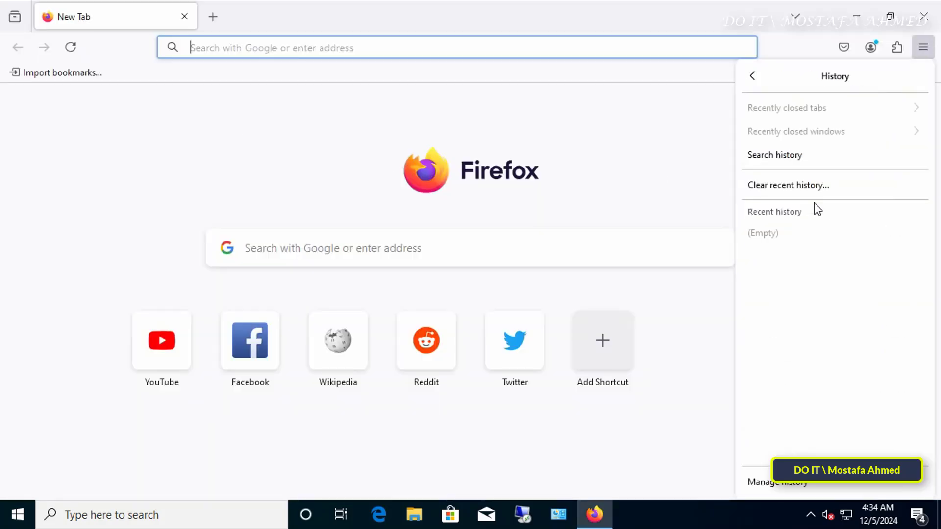